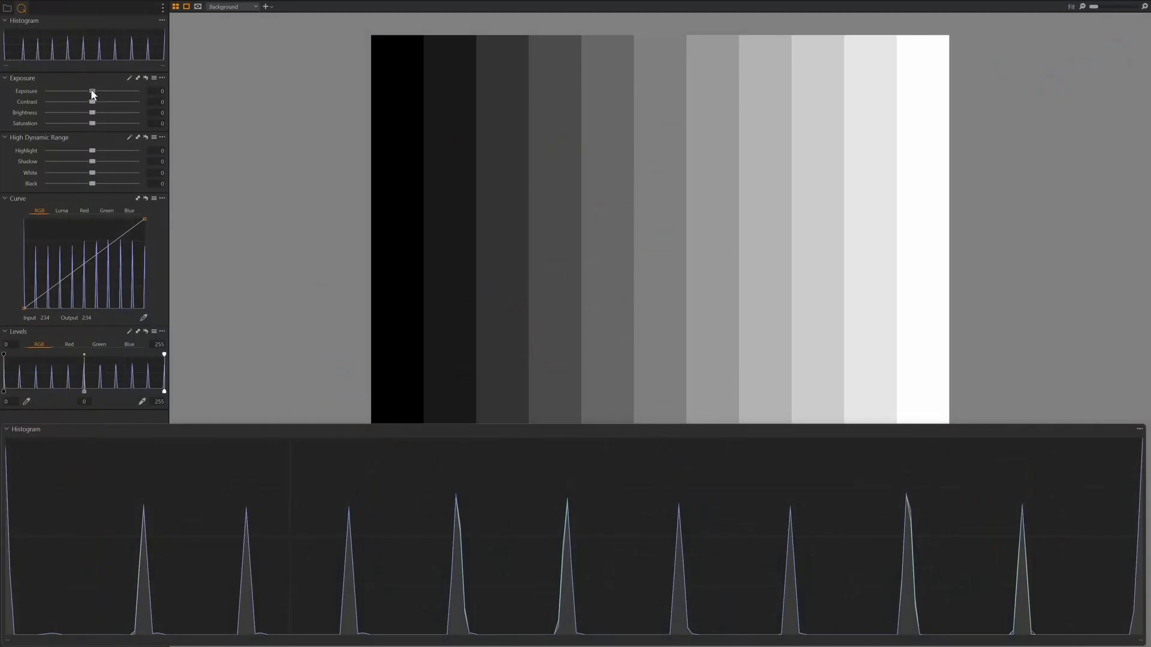
- Test Exposure on the grayscale step chart at -4, reset it, and raise it to its maximum
{"action": "left_click_drag", "start_coordinate": [92, 91], "coordinate": [45, 93]}
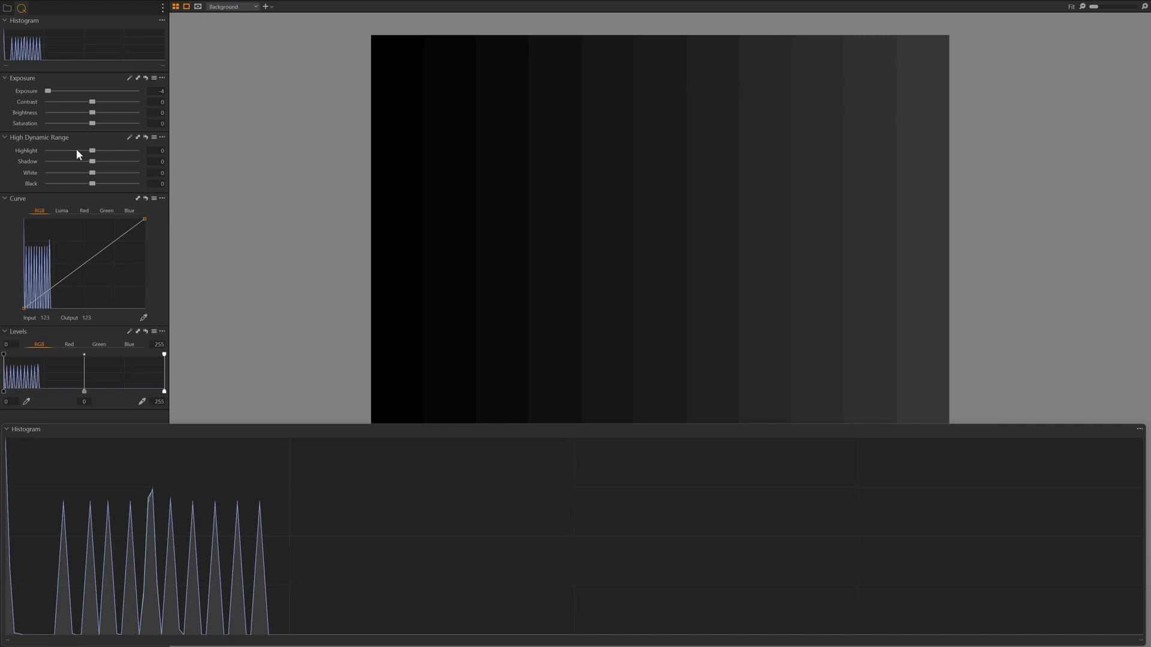
{"action": "double_click", "coordinate": [49, 91]}
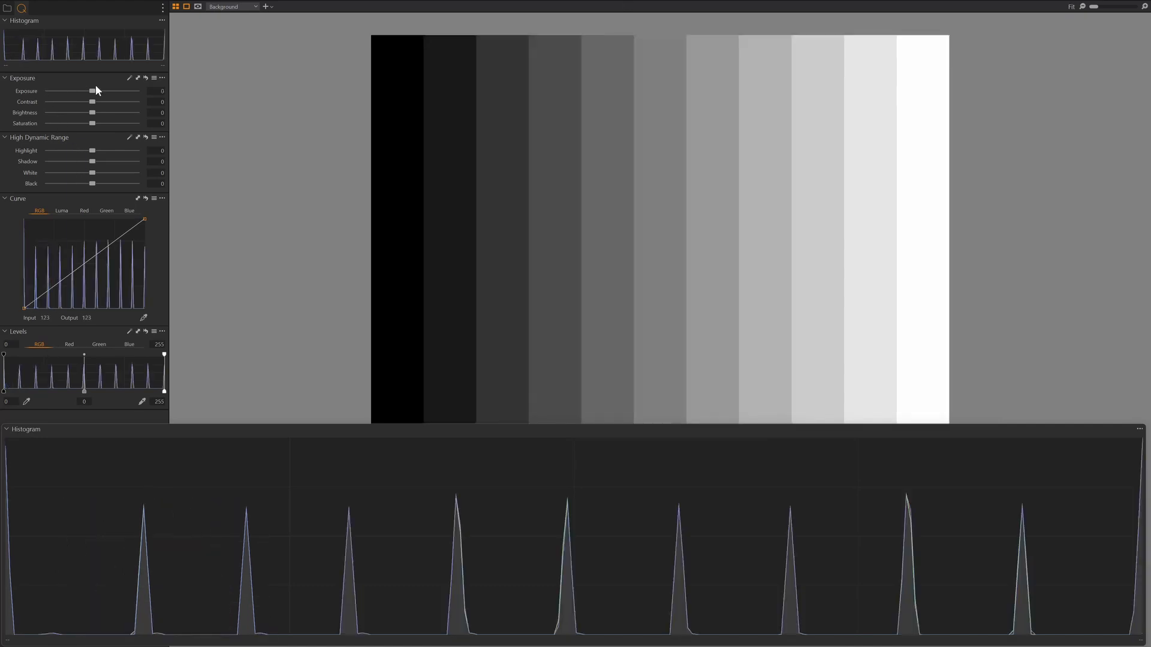
{"action": "left_click_drag", "start_coordinate": [94, 90], "coordinate": [139, 89]}
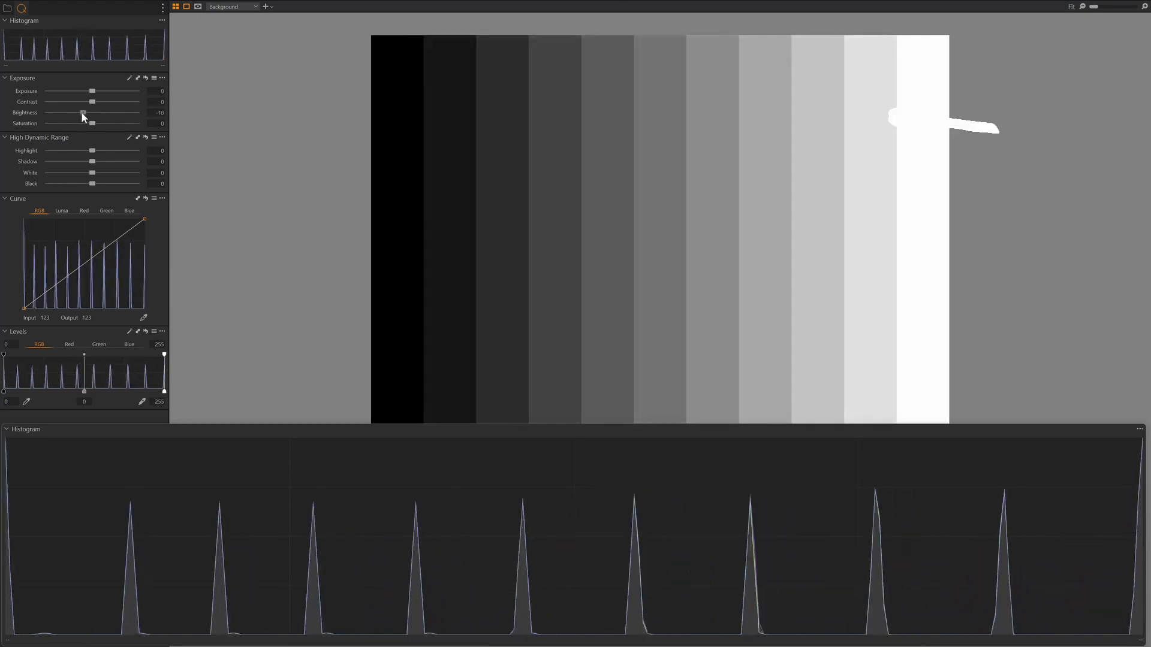
- Lower the grayscale chart's Brightness to -50, reset it, and compare with Exposure at -4
{"action": "left_click_drag", "start_coordinate": [81, 111], "coordinate": [46, 112]}
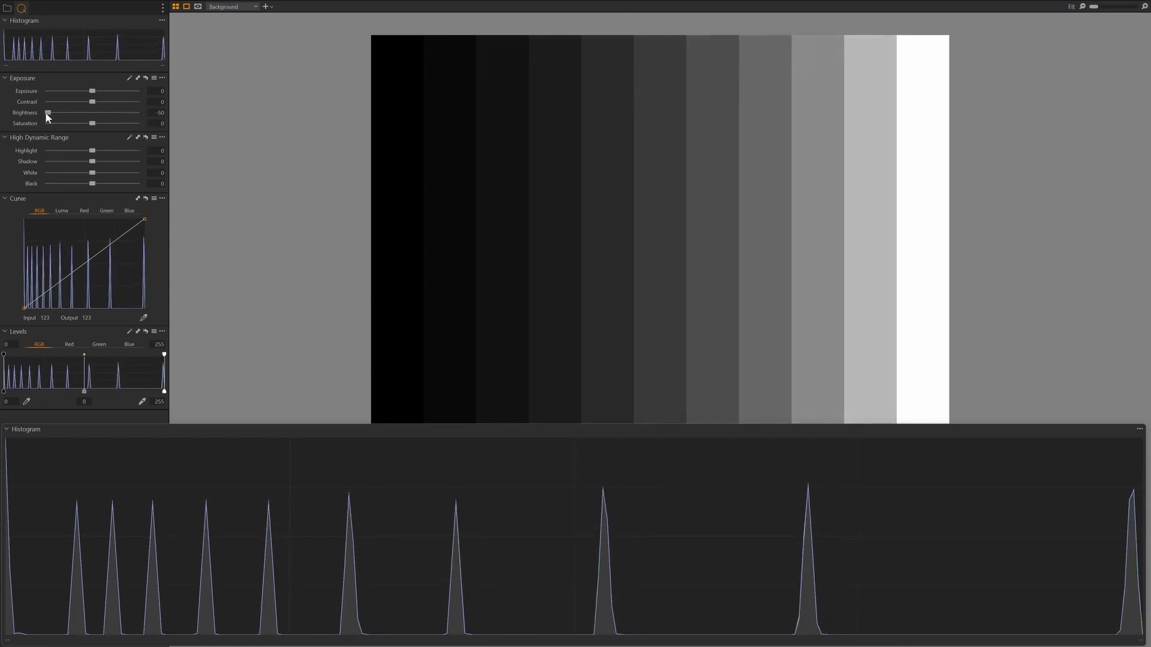
{"action": "double_click", "coordinate": [48, 112]}
{"action": "left_click_drag", "start_coordinate": [56, 90], "coordinate": [40, 91]}
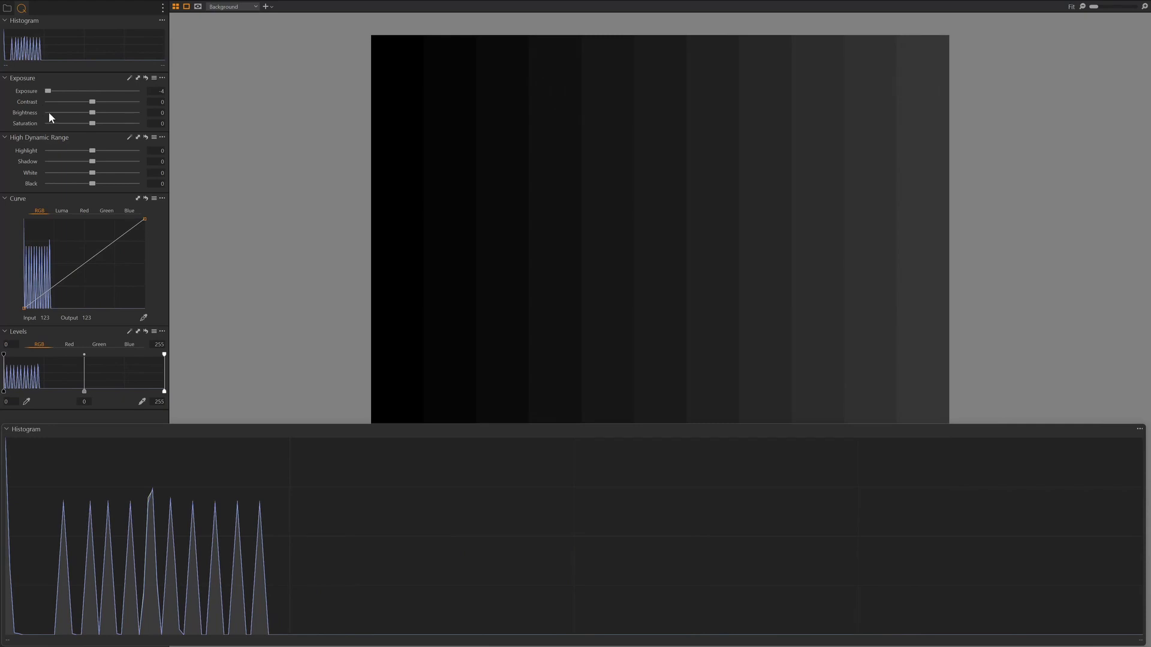
{"action": "left_click", "coordinate": [49, 112]}
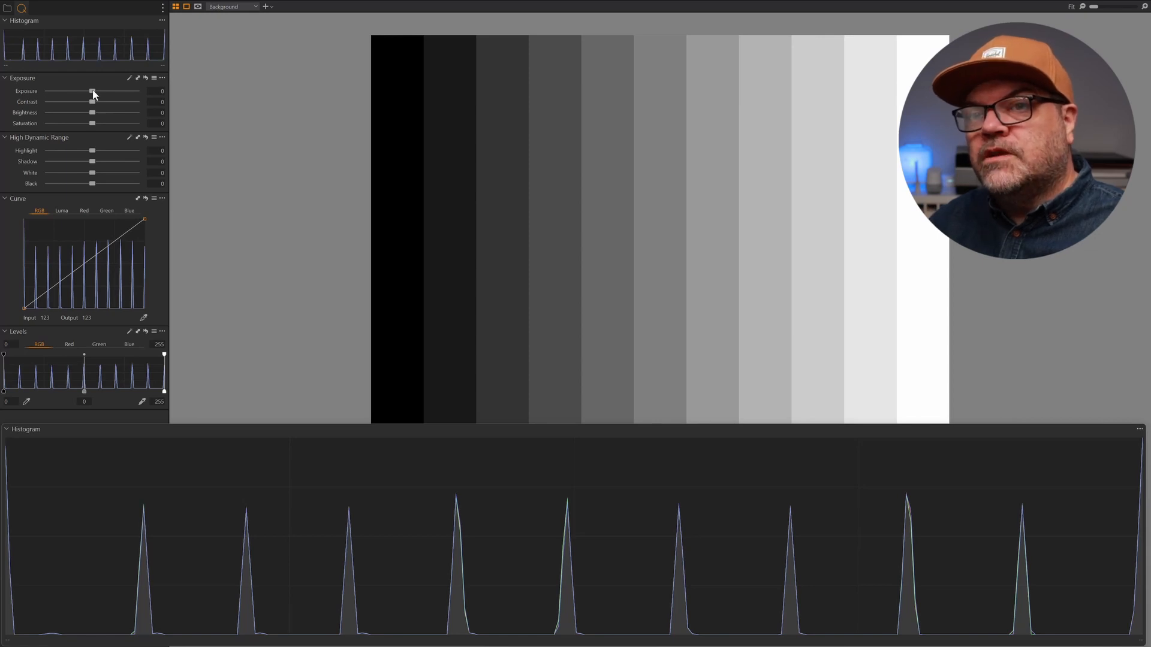
- Compare Exposure at 4 with Brightness at 50 and -50 on the grayscale chart, resetting each adjustment
{"action": "left_click_drag", "start_coordinate": [93, 91], "coordinate": [144, 91]}
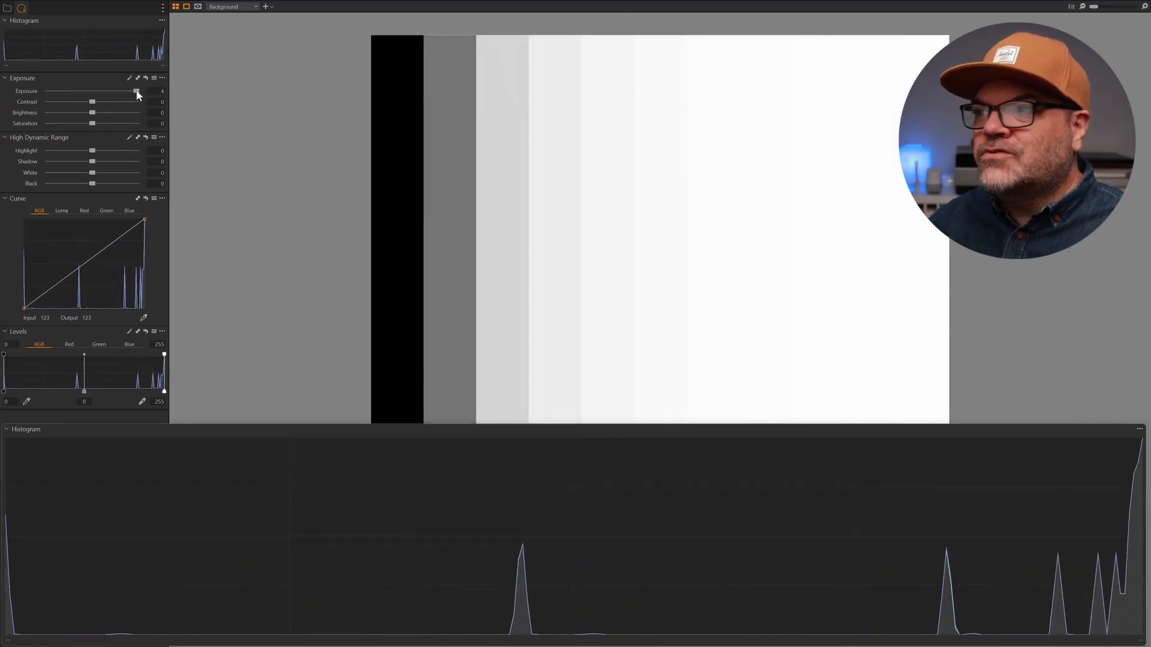
{"action": "double_click", "coordinate": [137, 91]}
{"action": "left_click_drag", "start_coordinate": [93, 113], "coordinate": [142, 111]}
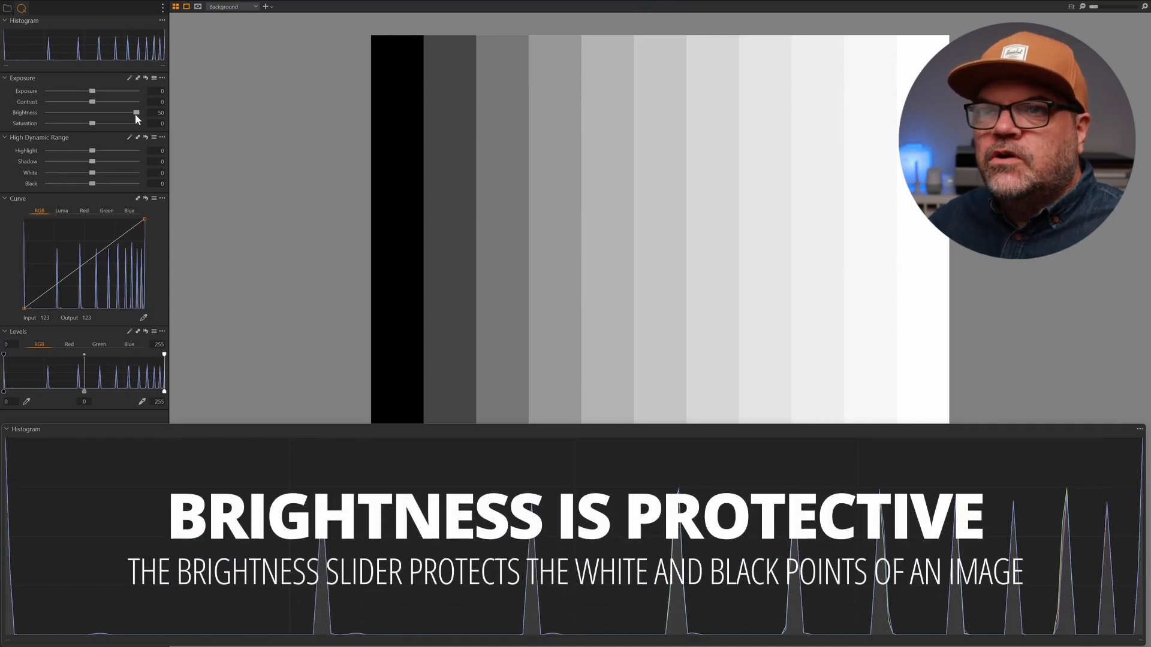
{"action": "left_click_drag", "start_coordinate": [135, 112], "coordinate": [37, 113]}
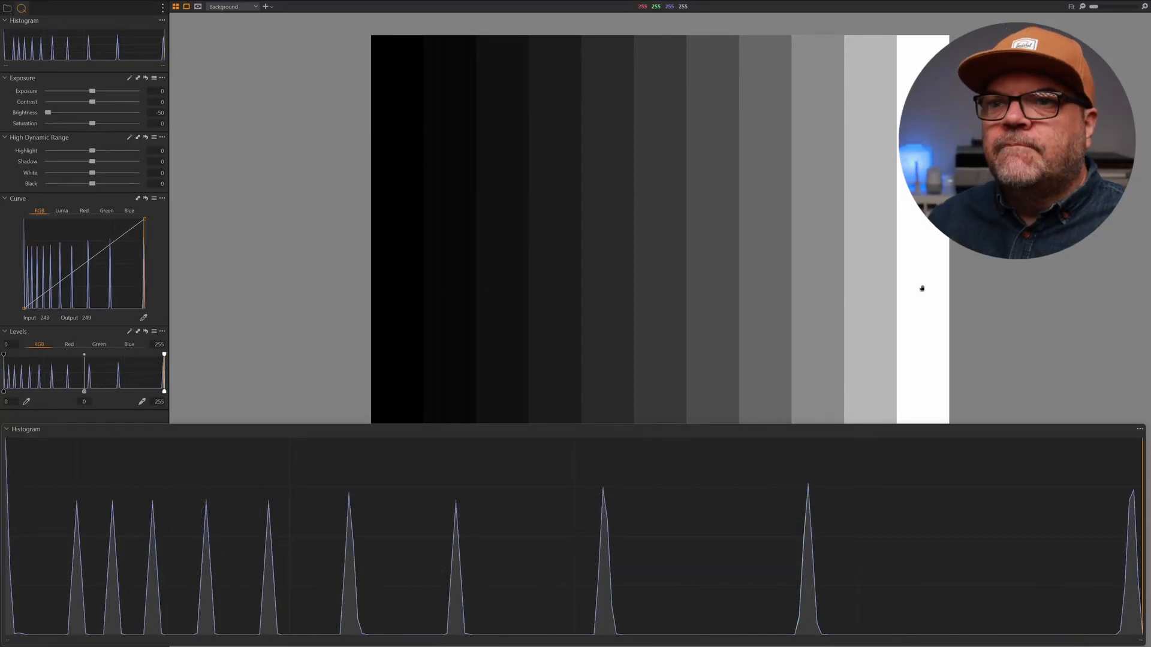
{"action": "double_click", "coordinate": [49, 114]}
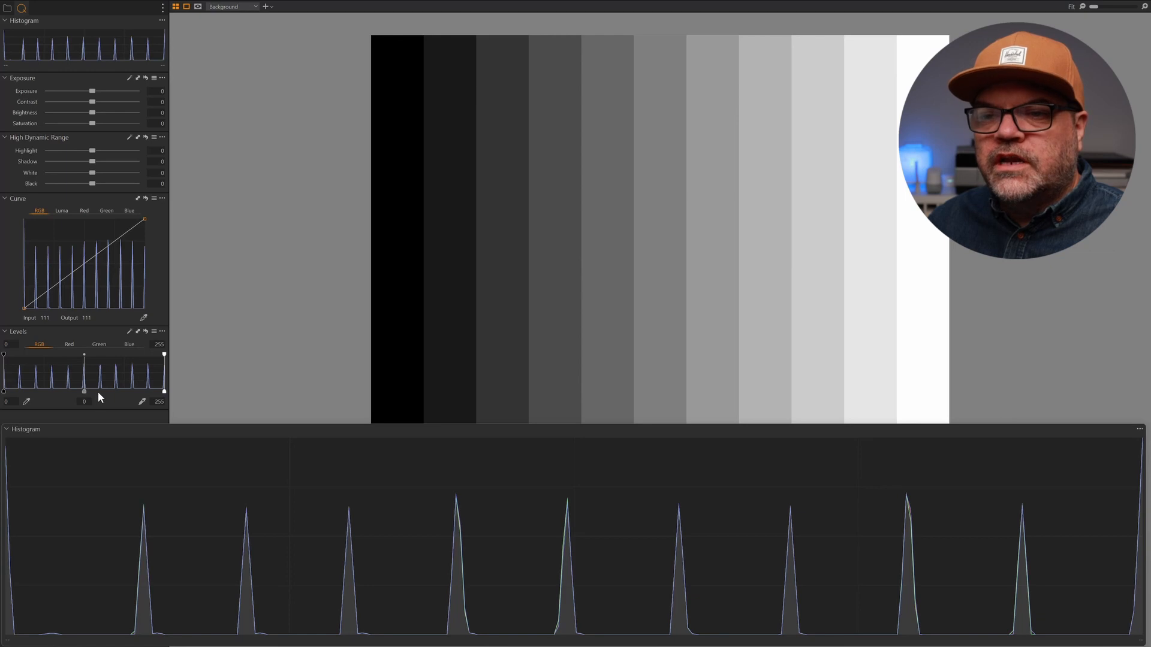
- Try shifting the RGB Levels midtone to 0.61 on the grayscale chart and return it to neutral
{"action": "left_click_drag", "start_coordinate": [84, 394], "coordinate": [34, 394]}
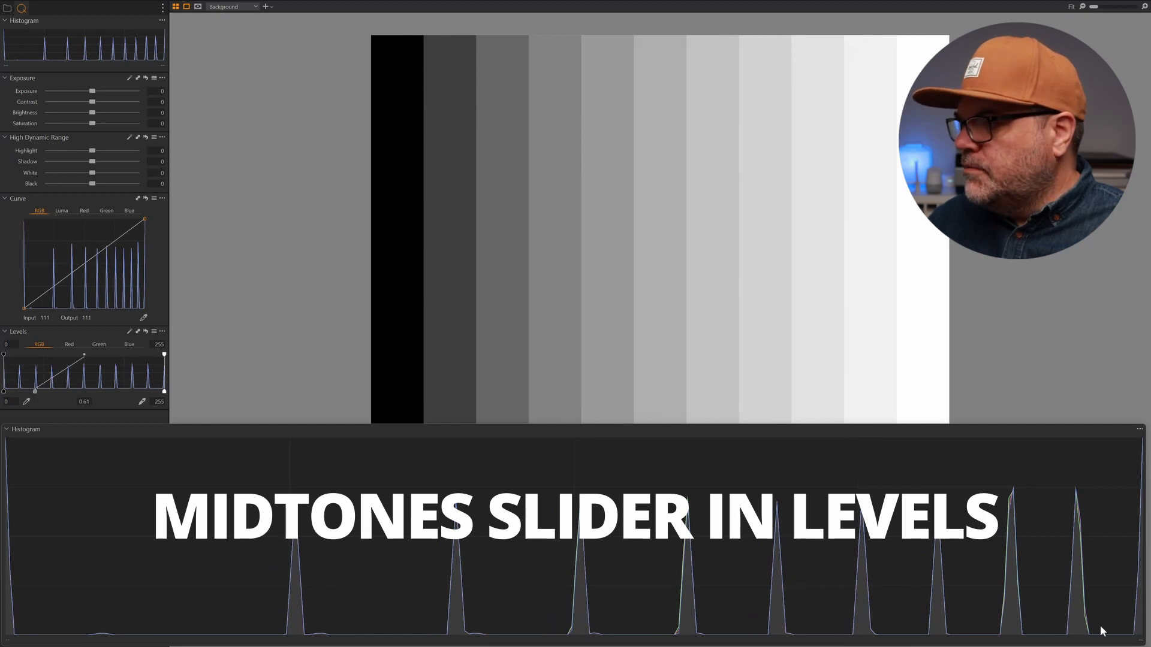
{"action": "left_click_drag", "start_coordinate": [37, 391], "coordinate": [70, 395]}
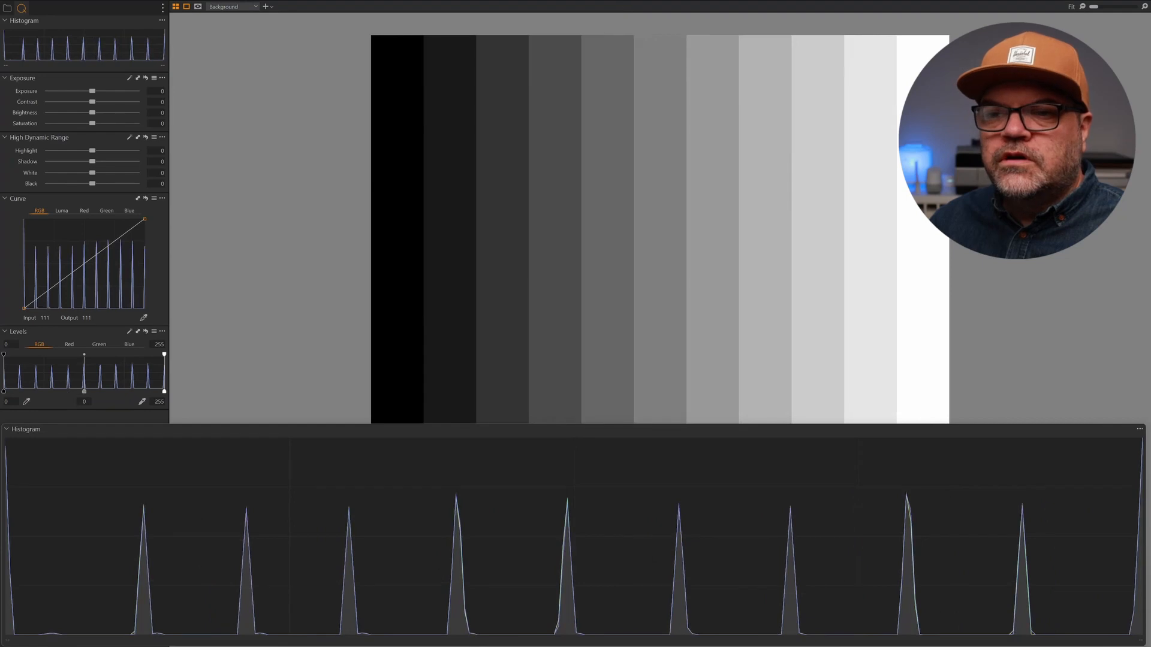
- Bend the Luma curve upward, lifting its highlights so input 220 gives output 242, and pull it back down
{"action": "left_click", "coordinate": [63, 211]}
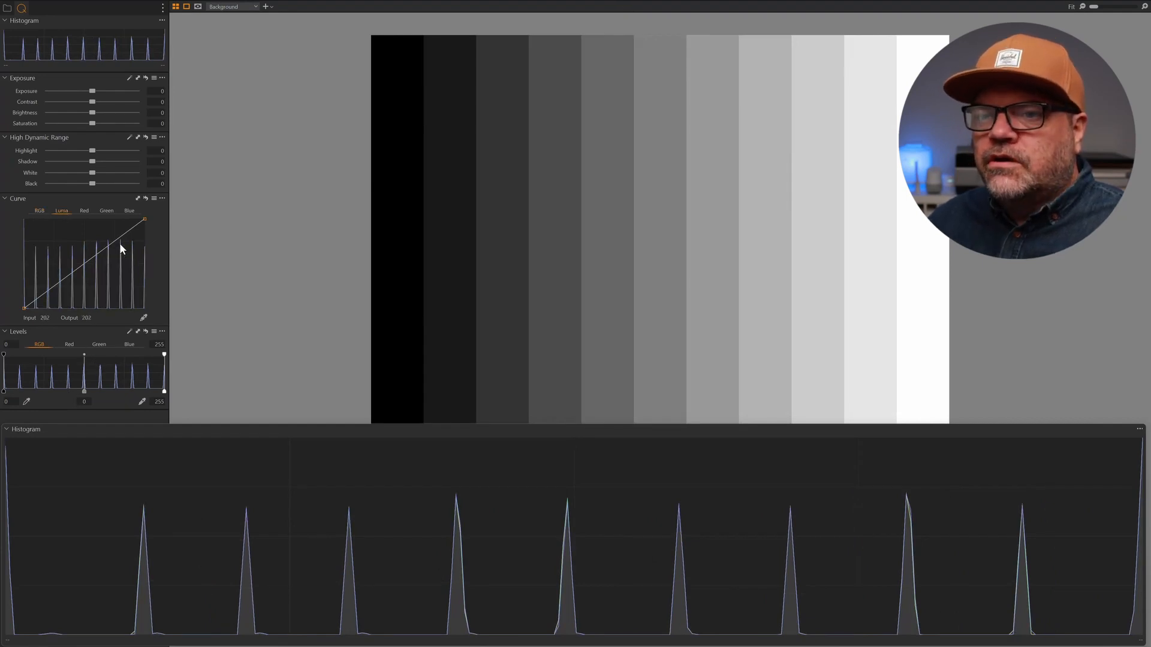
{"action": "left_click_drag", "start_coordinate": [76, 269], "coordinate": [127, 224]}
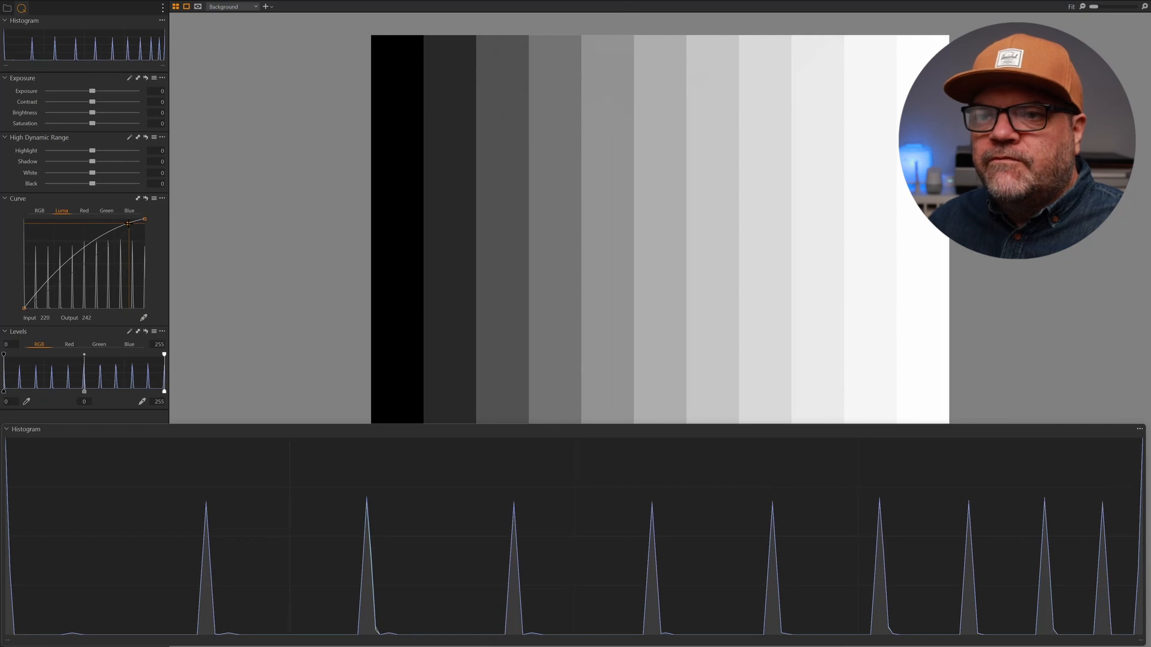
{"action": "left_click_drag", "start_coordinate": [129, 223], "coordinate": [129, 232]}
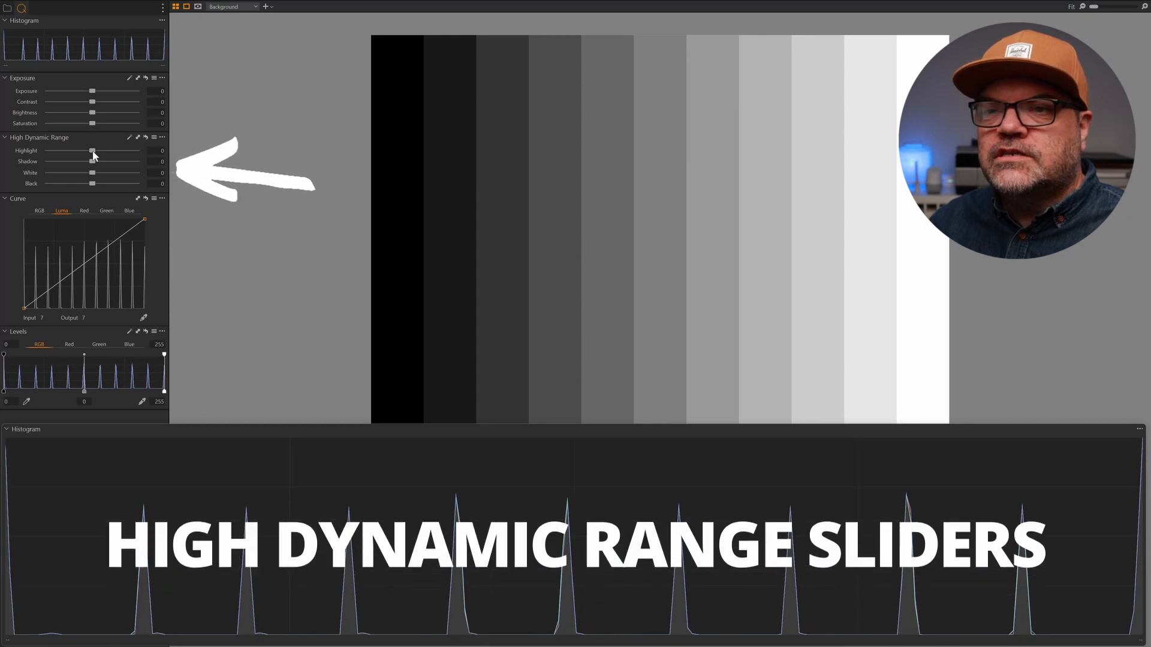
- Try the High Dynamic Range adjustments with Highlight at 100 and Shadow at 49, resetting each one
{"action": "left_click_drag", "start_coordinate": [93, 153], "coordinate": [138, 155]}
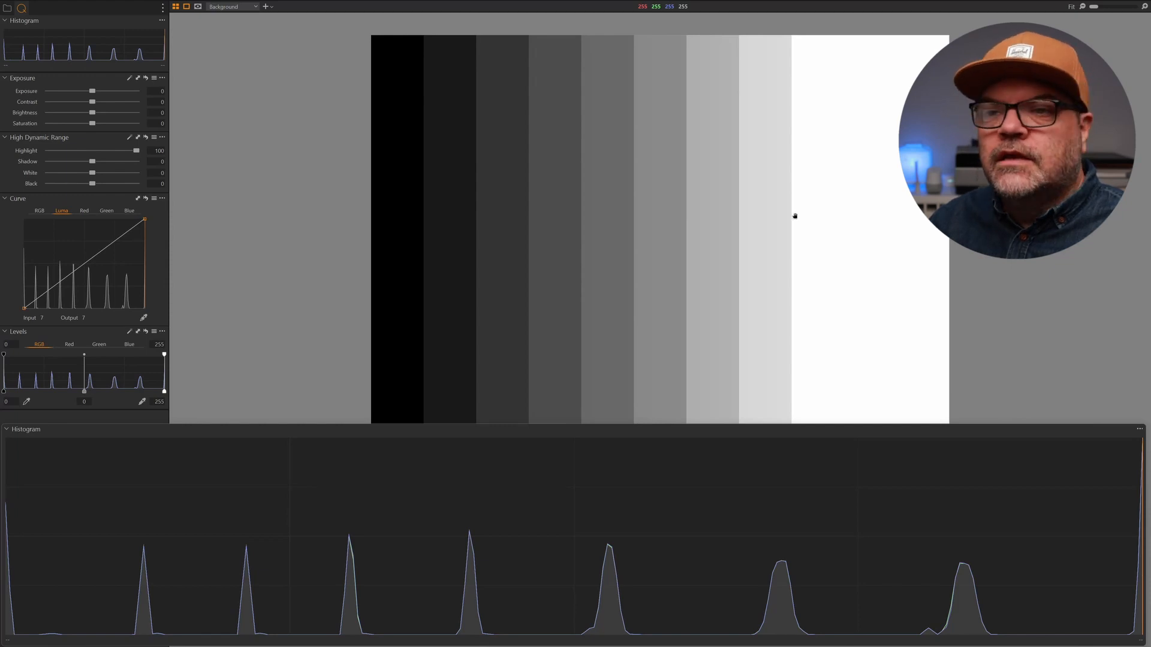
{"action": "key", "text": "ctrl+z"}
{"action": "left_click_drag", "start_coordinate": [92, 161], "coordinate": [114, 164]}
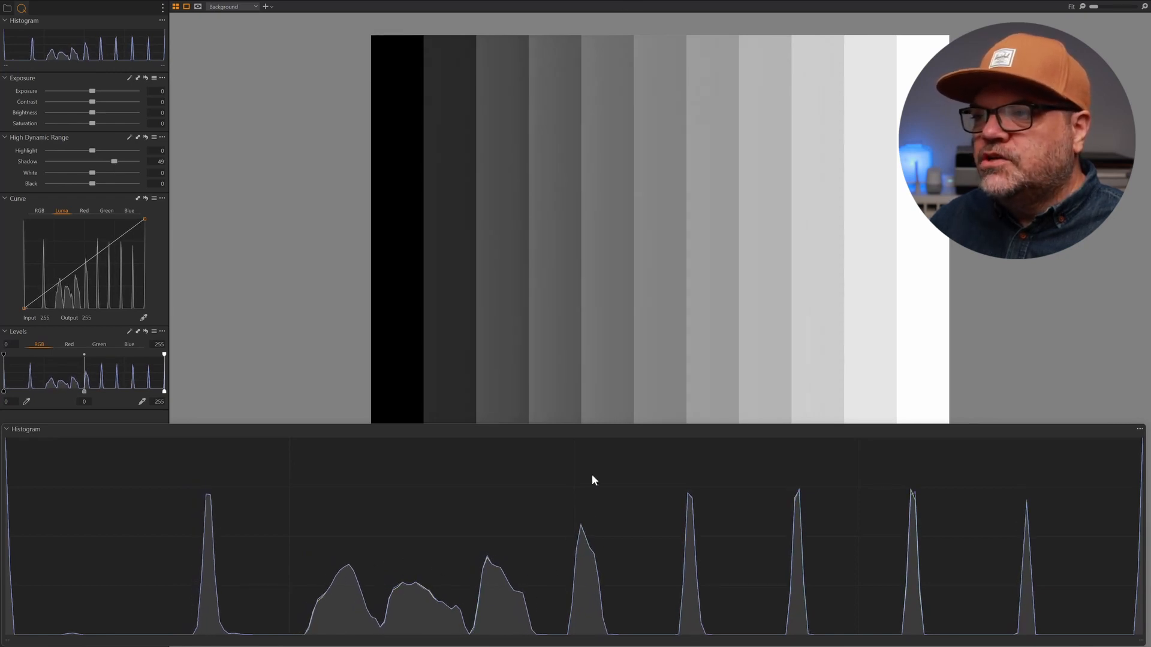
{"action": "double_click", "coordinate": [114, 162]}
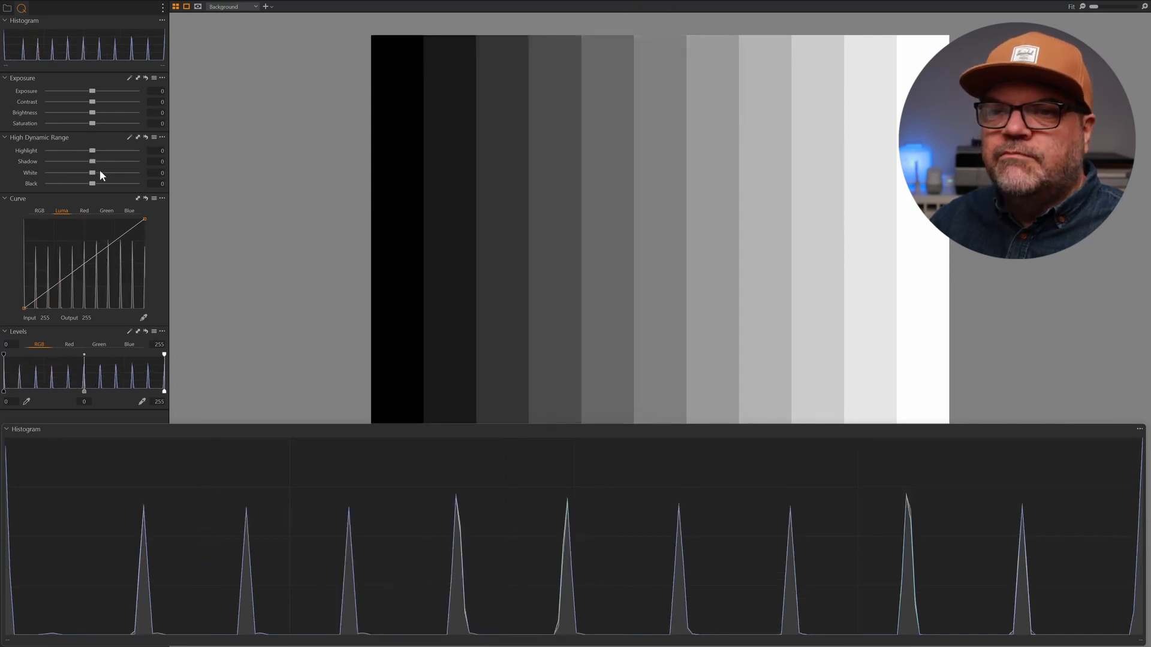
- Try High Dynamic Range White at -100 and 100, reset it, and raise Black
{"action": "left_click_drag", "start_coordinate": [91, 173], "coordinate": [17, 174]}
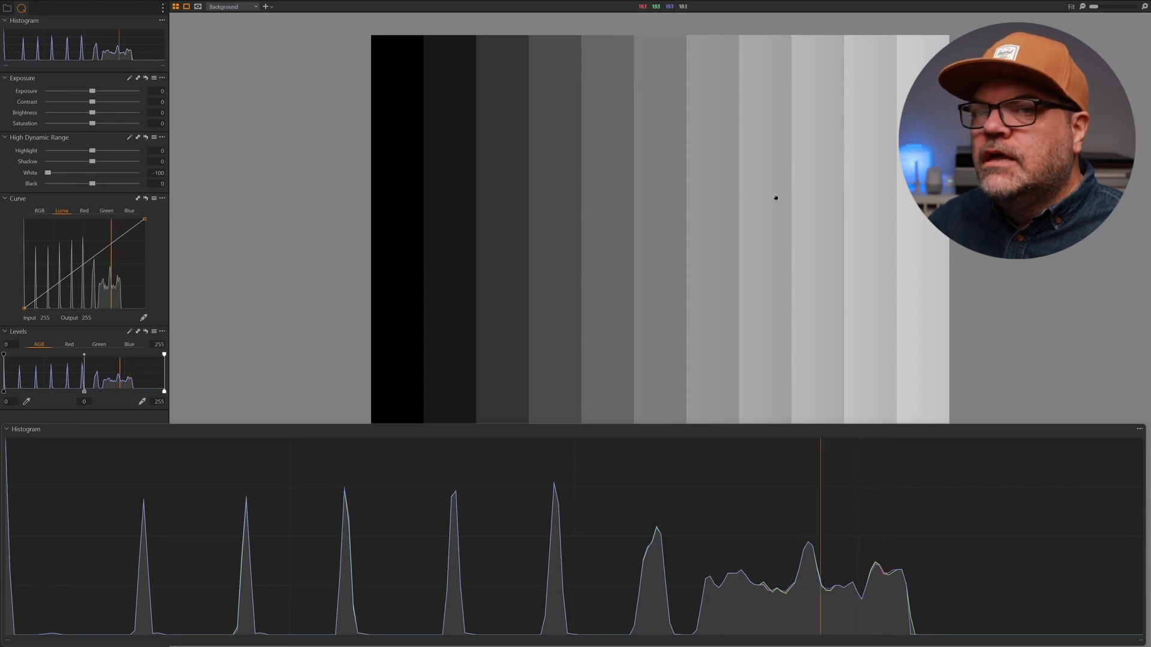
{"action": "left_click_drag", "start_coordinate": [48, 173], "coordinate": [59, 172]}
{"action": "left_click_drag", "start_coordinate": [120, 177], "coordinate": [149, 177]}
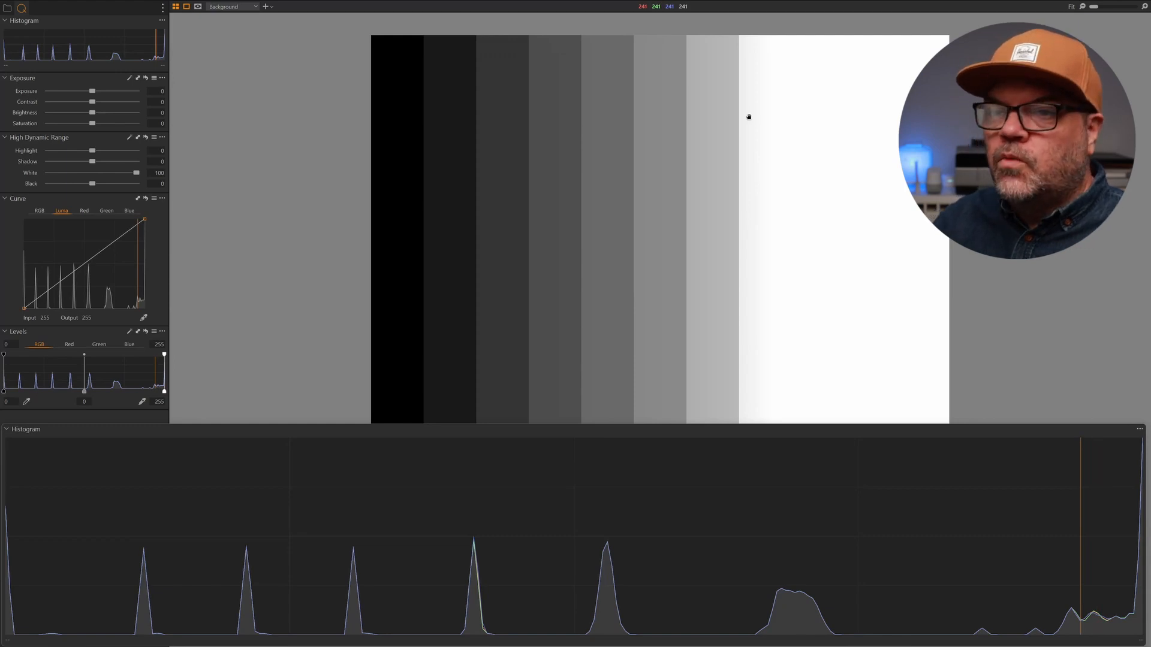
{"action": "double_click", "coordinate": [135, 173]}
{"action": "left_click_drag", "start_coordinate": [92, 183], "coordinate": [120, 186]}
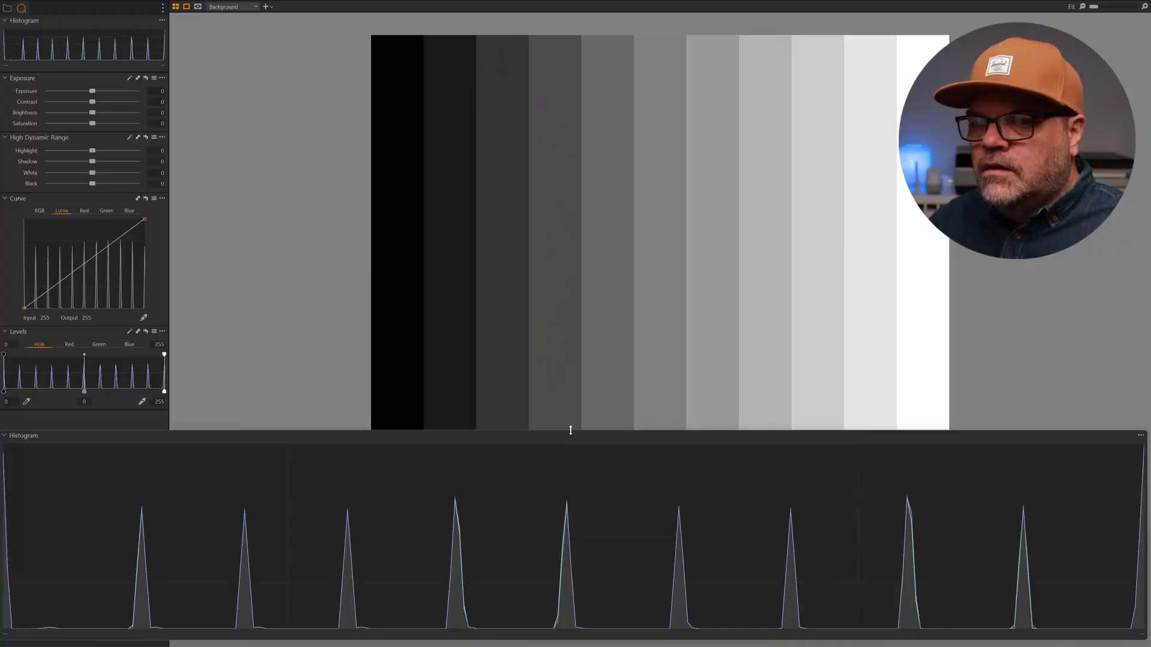
- Open the portrait of the man against the blue background and resize the large floating histogram
{"action": "left_click_drag", "start_coordinate": [568, 431], "coordinate": [580, 530]}
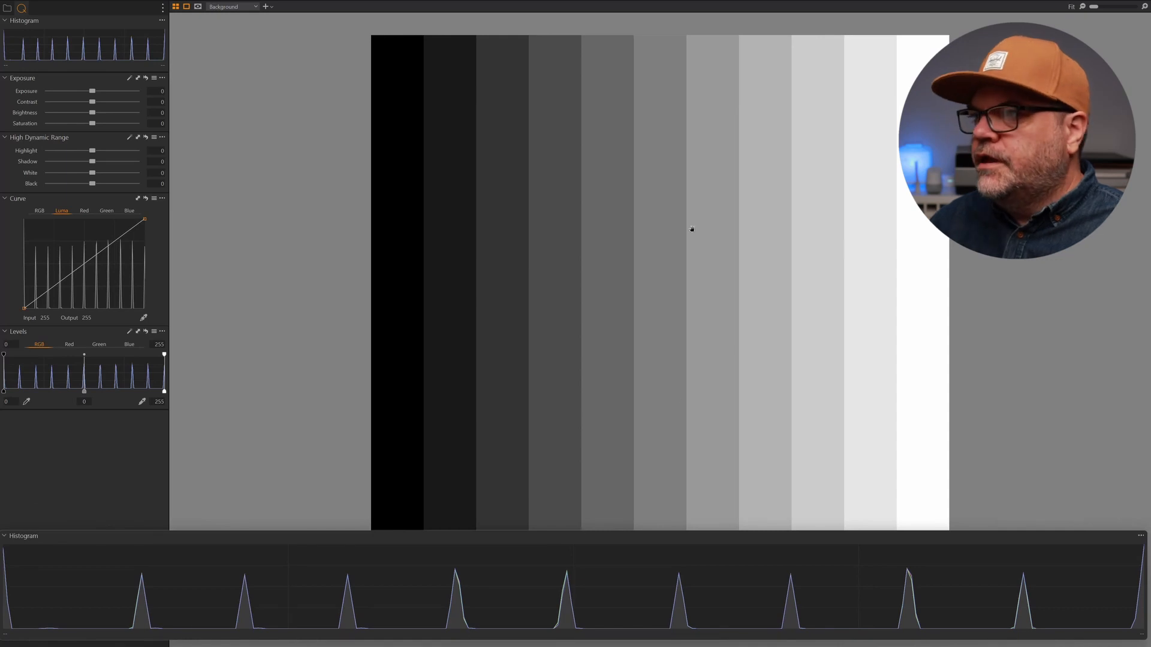
{"action": "key", "text": "g"}
{"action": "double_click", "coordinate": [324, 74]}
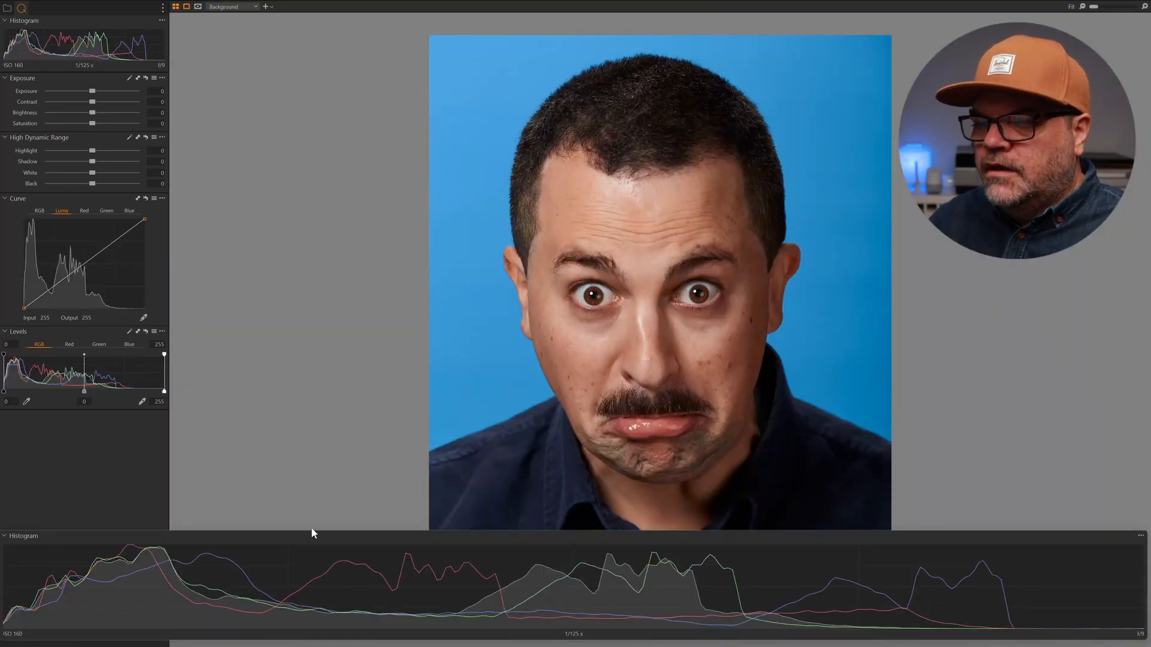
{"action": "left_click_drag", "start_coordinate": [311, 532], "coordinate": [318, 470]}
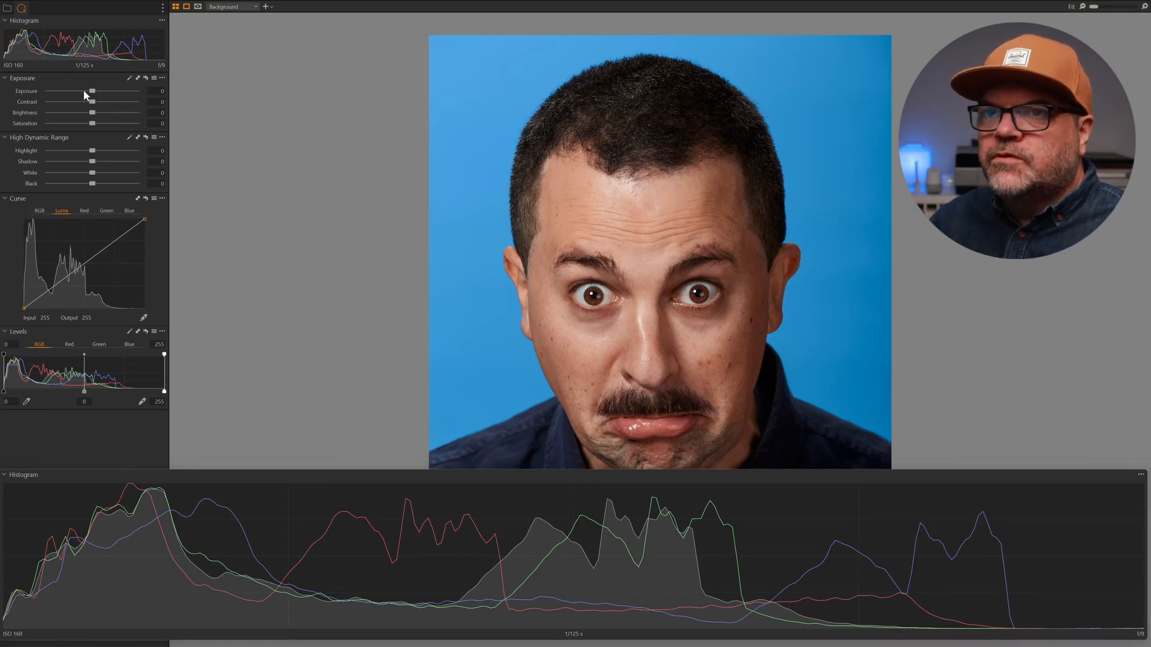
- Raise the portrait's Exposure to 2.71 and to 4, and reset it
{"action": "left_click_drag", "start_coordinate": [93, 91], "coordinate": [121, 89]}
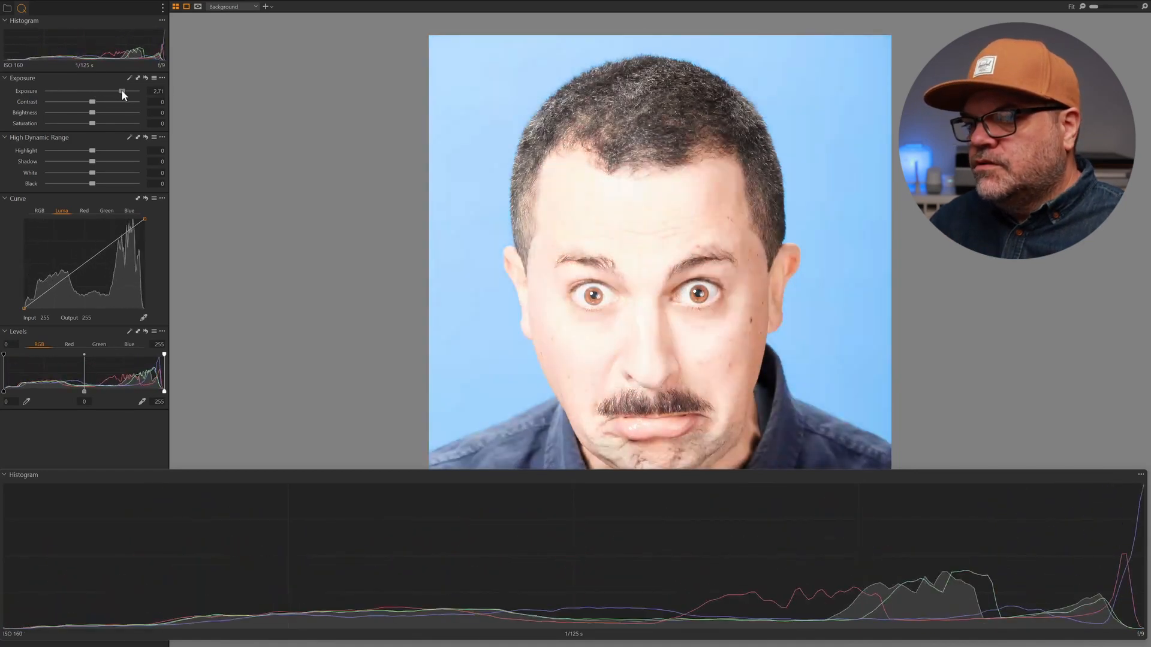
{"action": "left_click_drag", "start_coordinate": [121, 89], "coordinate": [141, 91]}
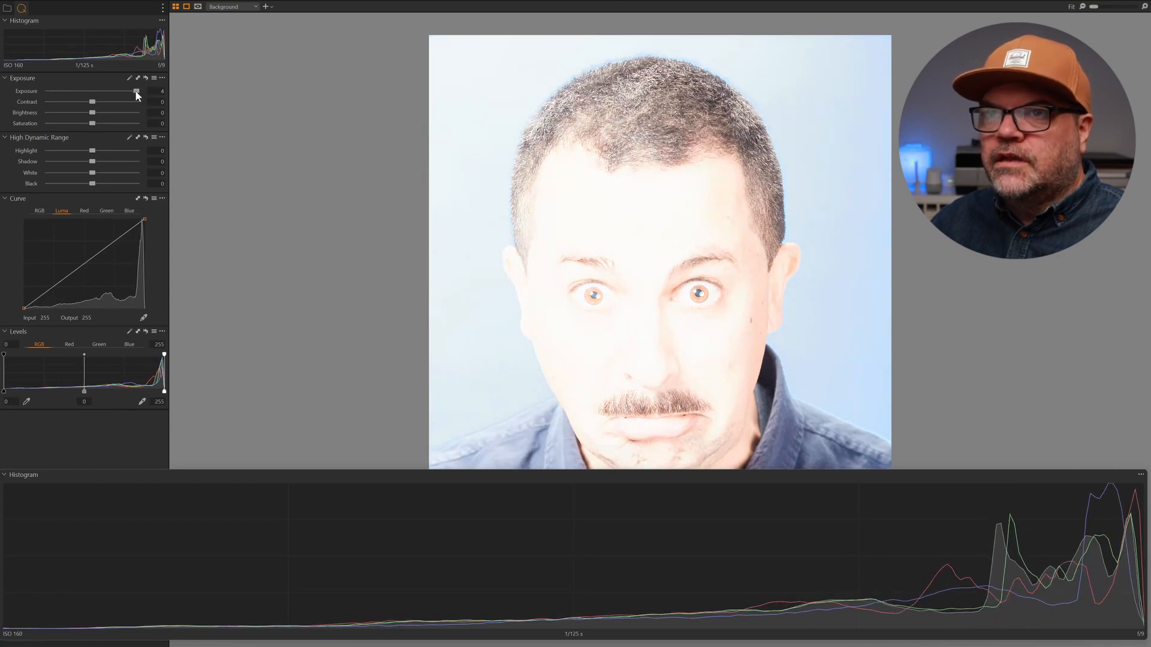
{"action": "double_click", "coordinate": [137, 91]}
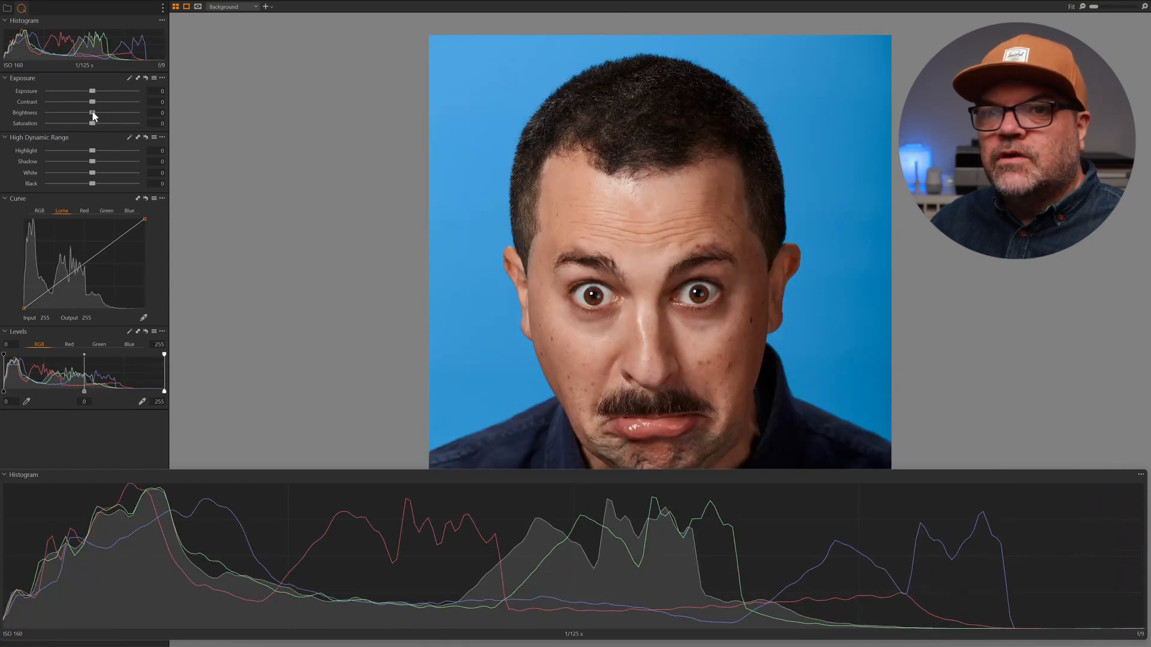
- Set the portrait's Brightness to 50 and inspect the eyes and skin at 200% zoom
{"action": "left_click_drag", "start_coordinate": [94, 112], "coordinate": [141, 113]}
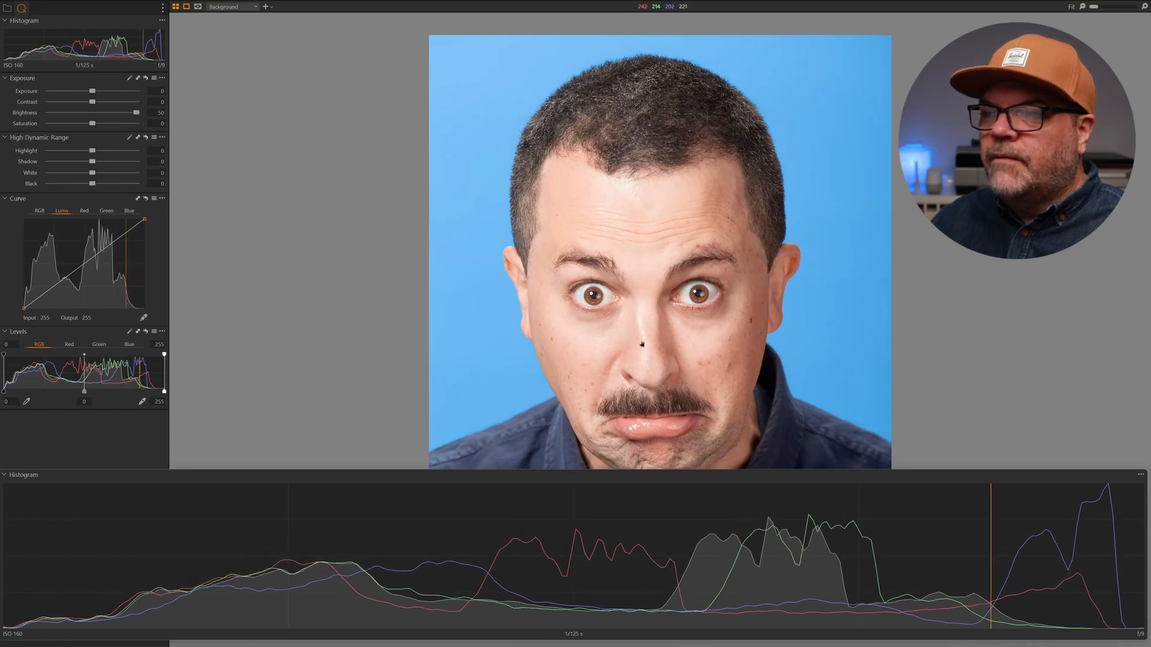
{"action": "left_click", "coordinate": [671, 337]}
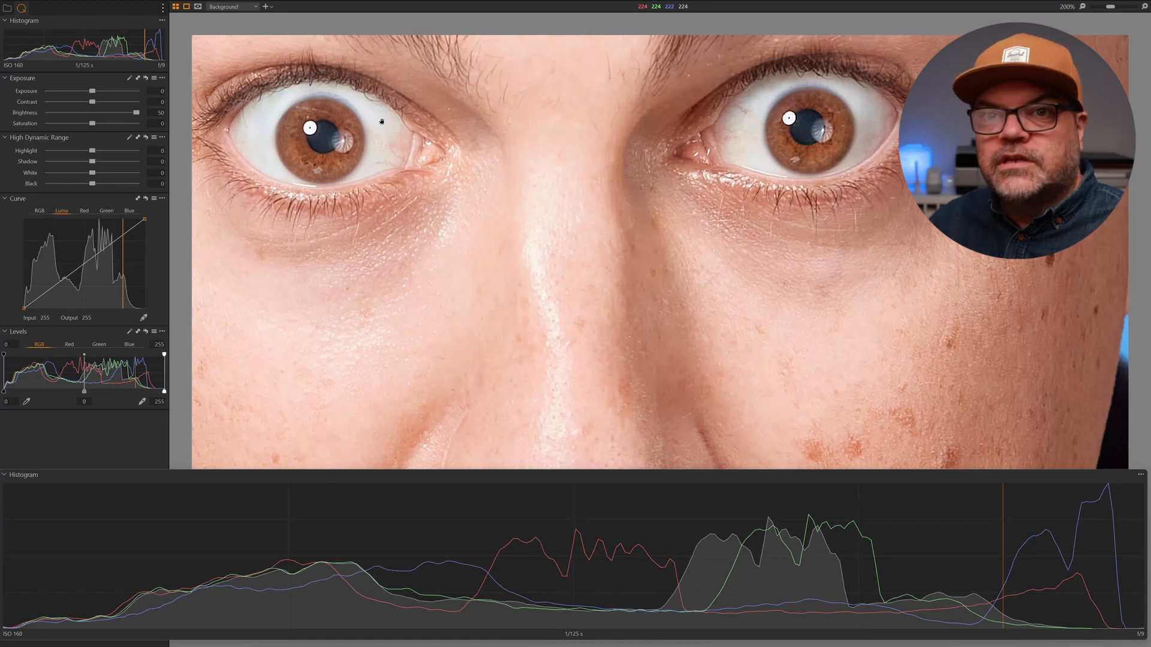
{"action": "scroll", "coordinate": [381, 122], "scroll_direction": "down", "scroll_amount": 4}
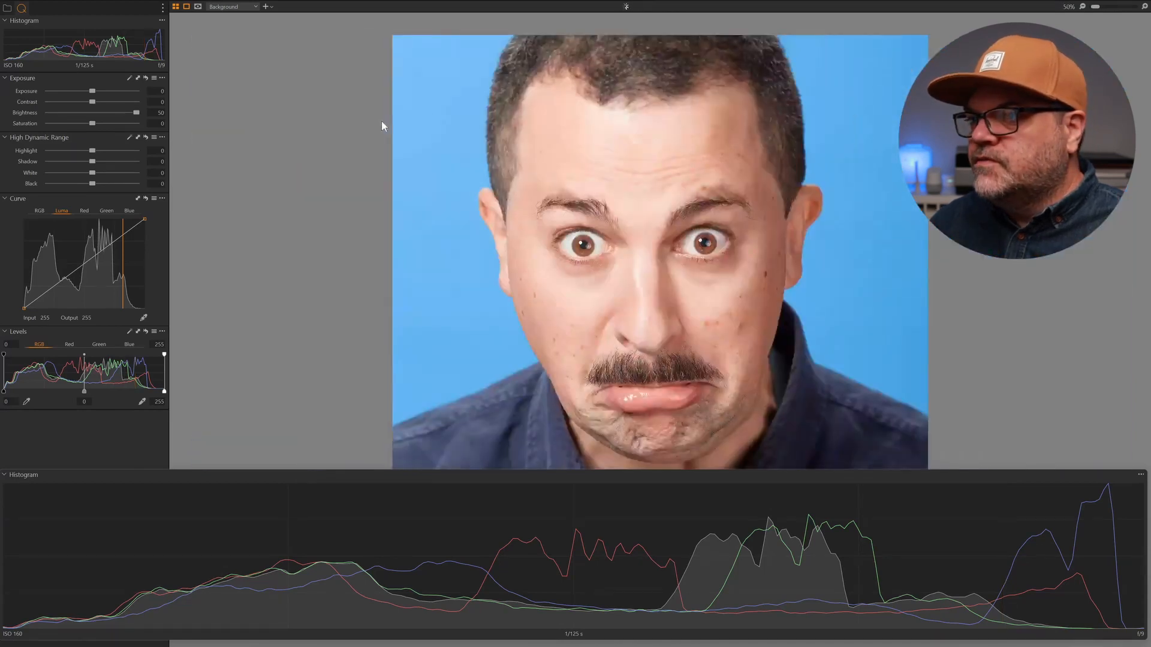